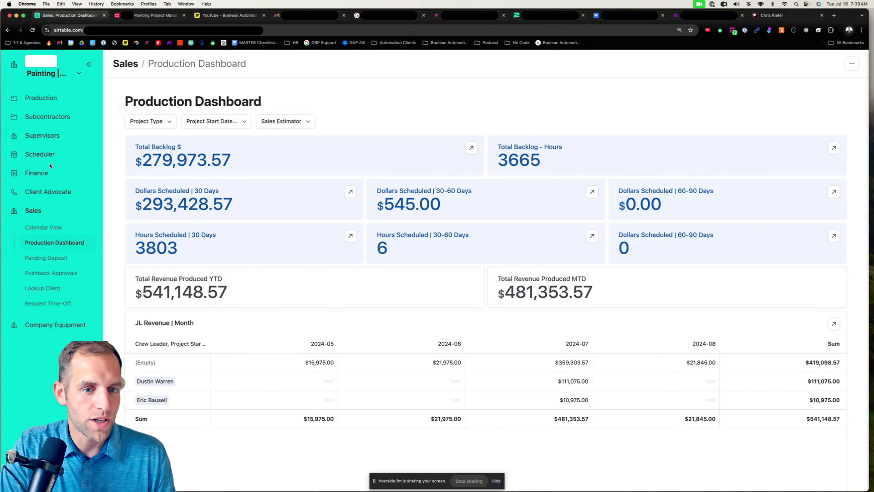
Open the Scheduler's Calendar View and search all projects for the client's first name.
click(38, 155)
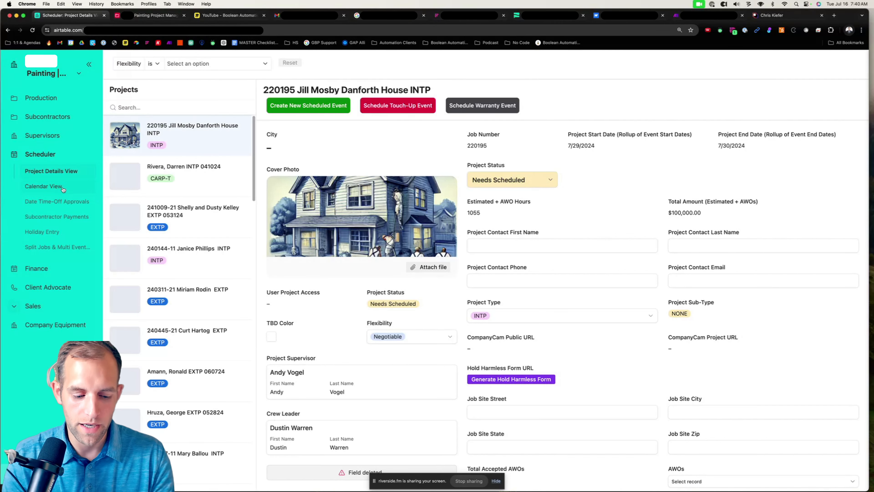
click(41, 189)
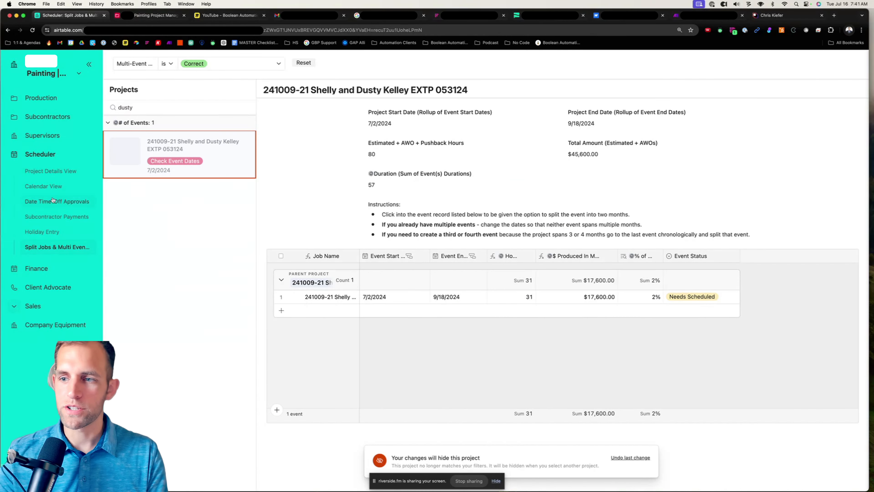
click(54, 192)
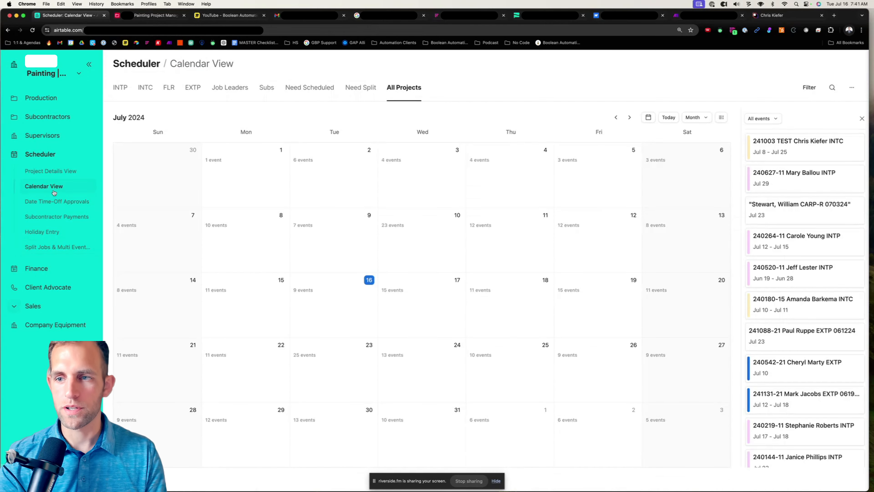
click(832, 88)
text(dusty)
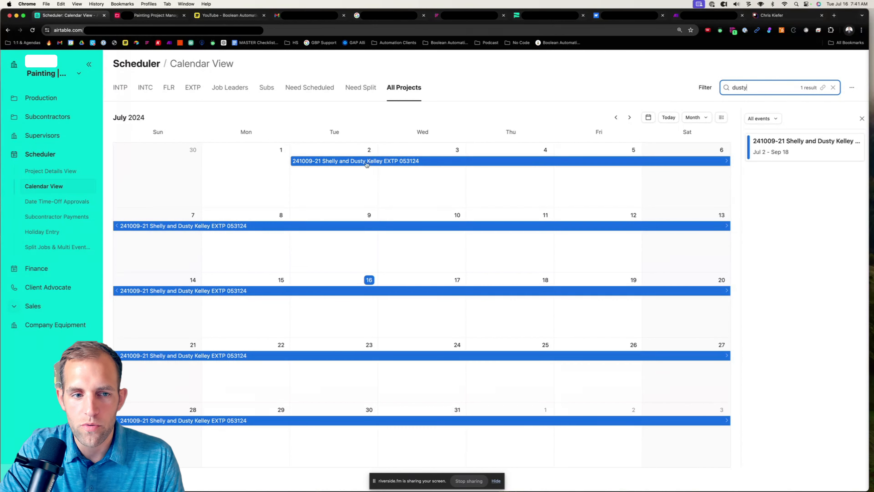
Review how the client's EXTP project event runs across the calendar from July to September 2024.
click(383, 163)
key(Escape)
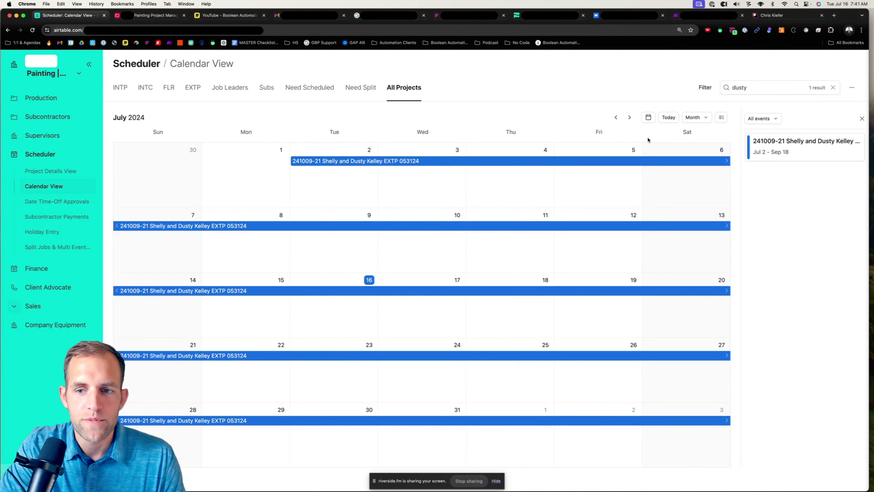
click(630, 118)
click(629, 118)
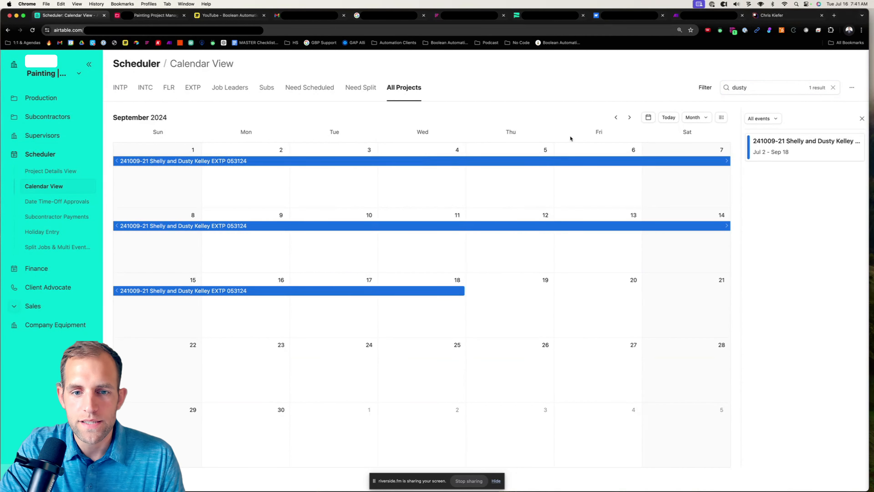
click(616, 117)
click(616, 117)
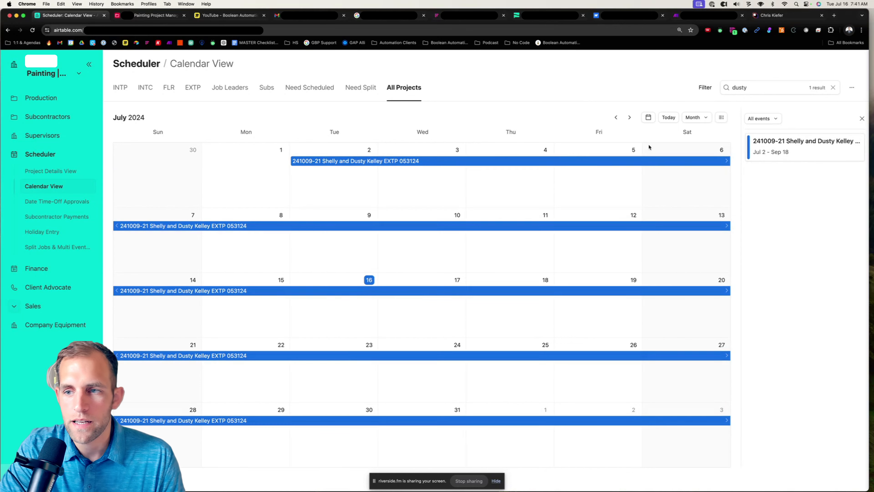
Expand the event starting July 2 and split it between months, closing its details.
right_click(459, 164)
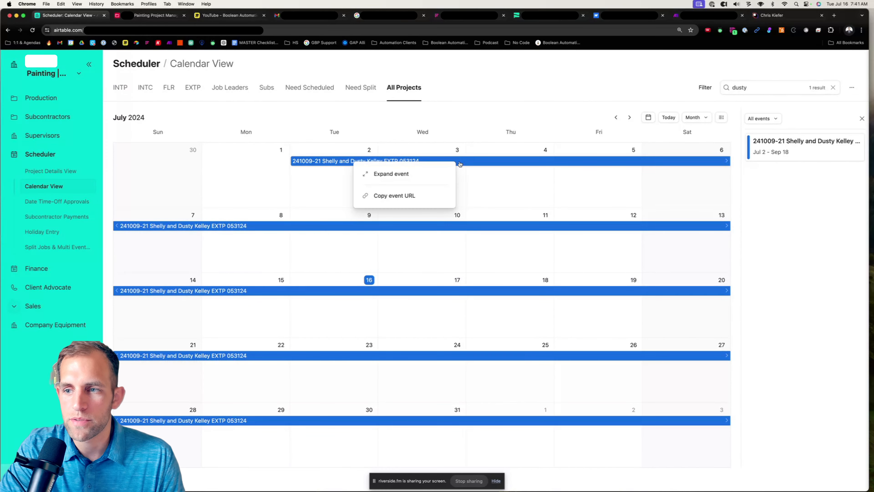
click(411, 174)
click(736, 85)
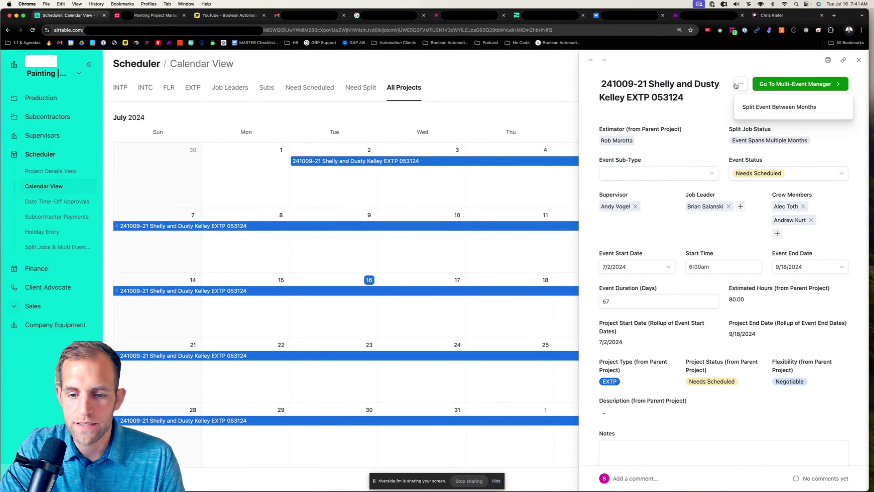
click(777, 112)
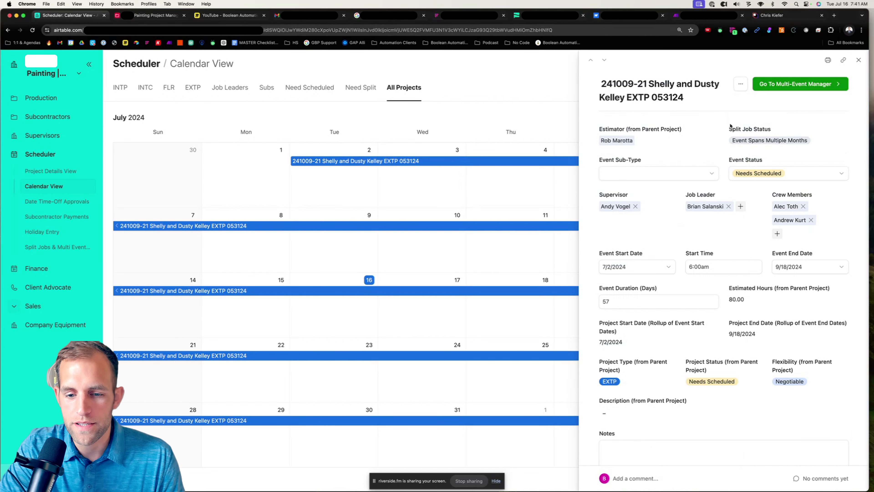
click(858, 60)
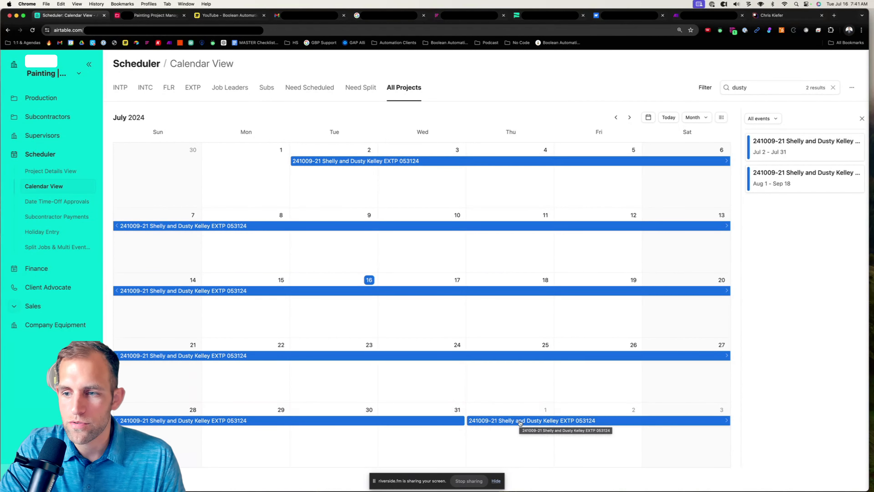
Expand the event starting August 1 and split it between months, closing its details.
click(520, 421)
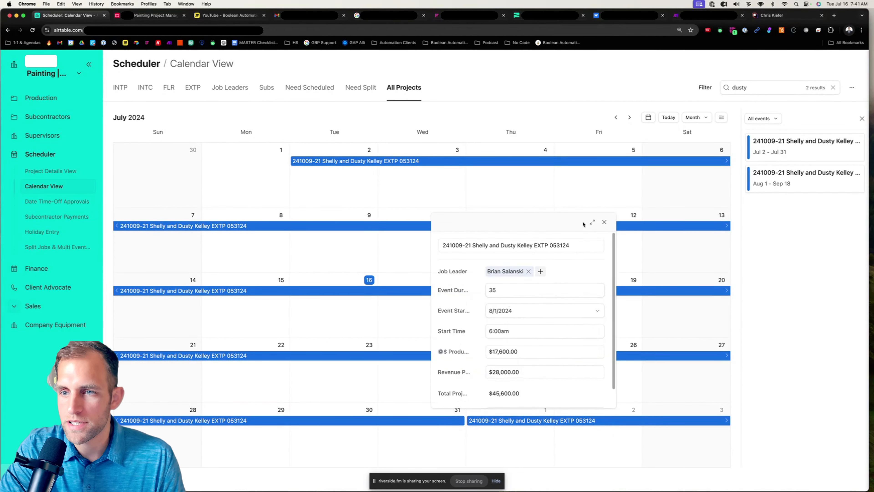
click(592, 222)
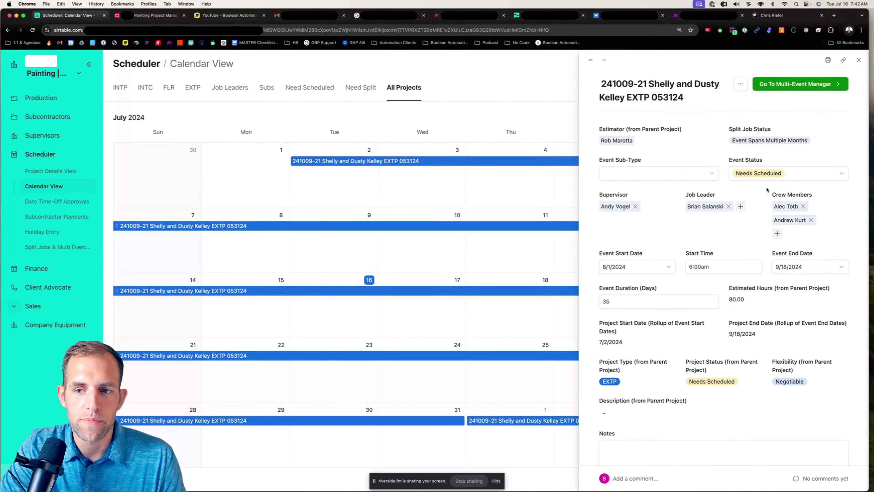
click(740, 84)
click(745, 107)
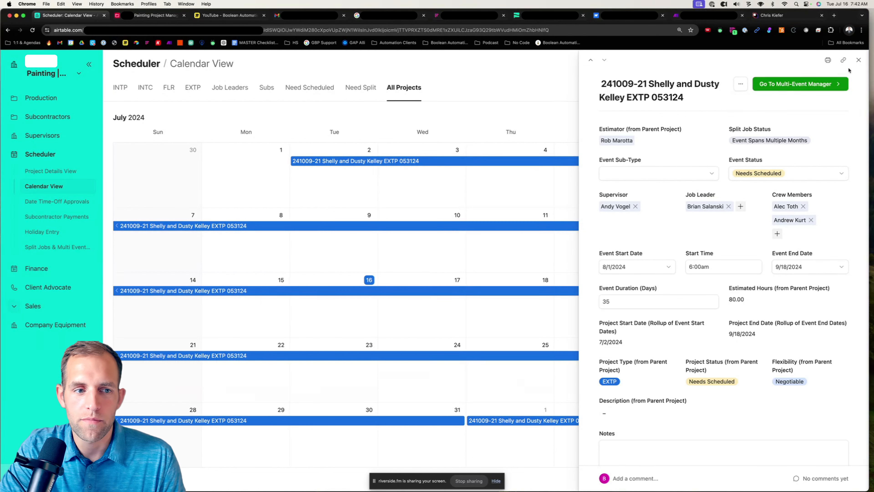
click(859, 60)
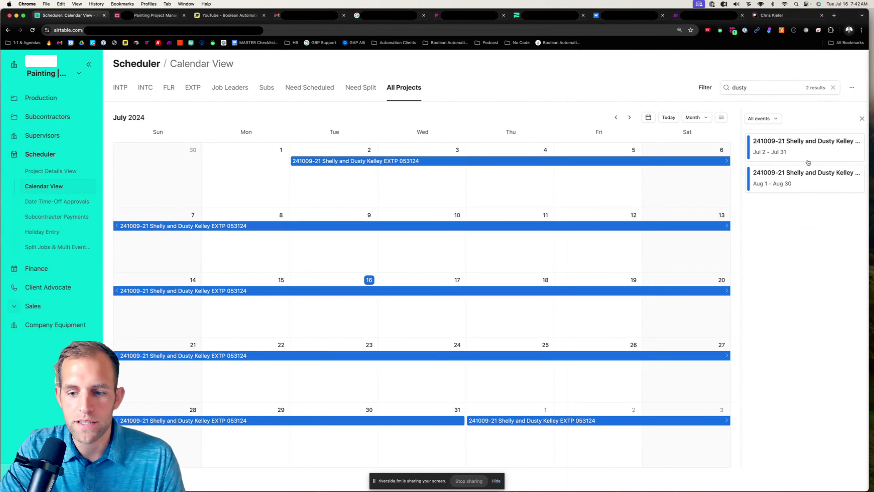
Move the July event two days later so it runs from July 4 to August 2.
click(630, 118)
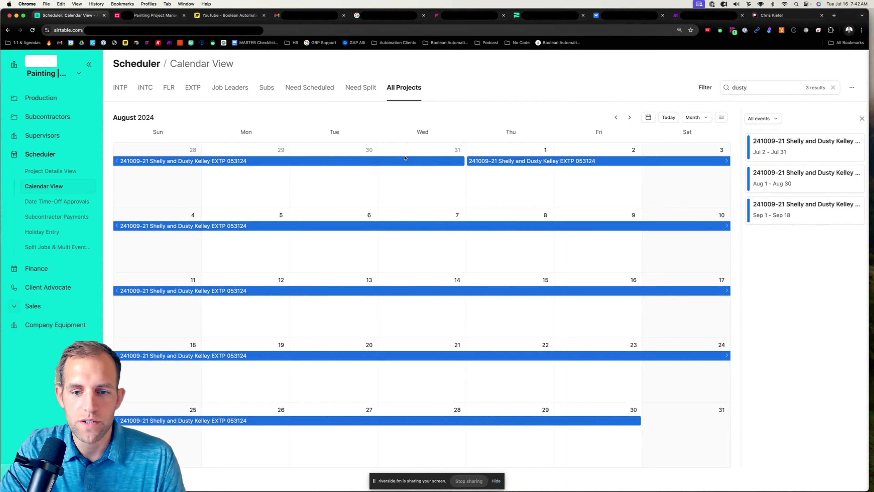
click(630, 118)
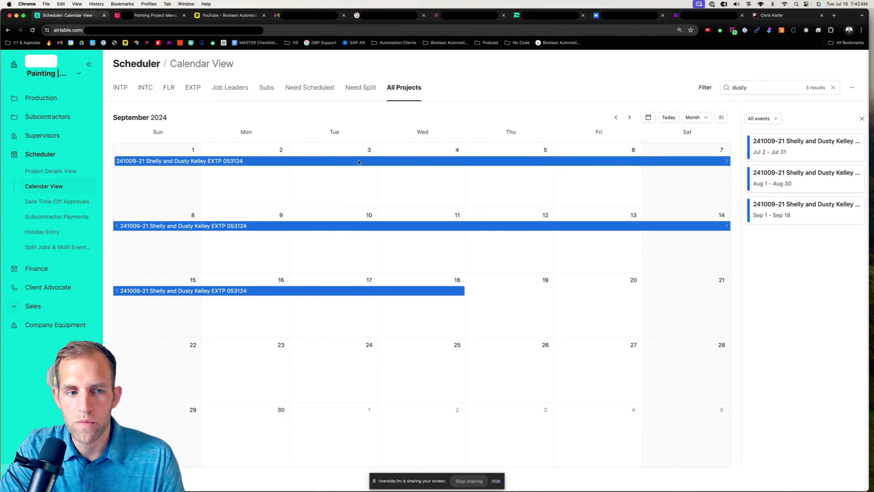
click(616, 118)
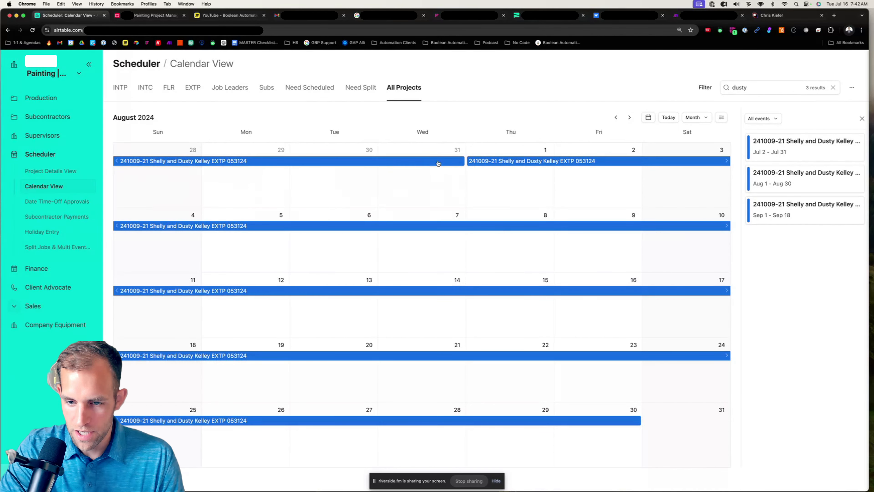
drag(384, 166, 483, 157)
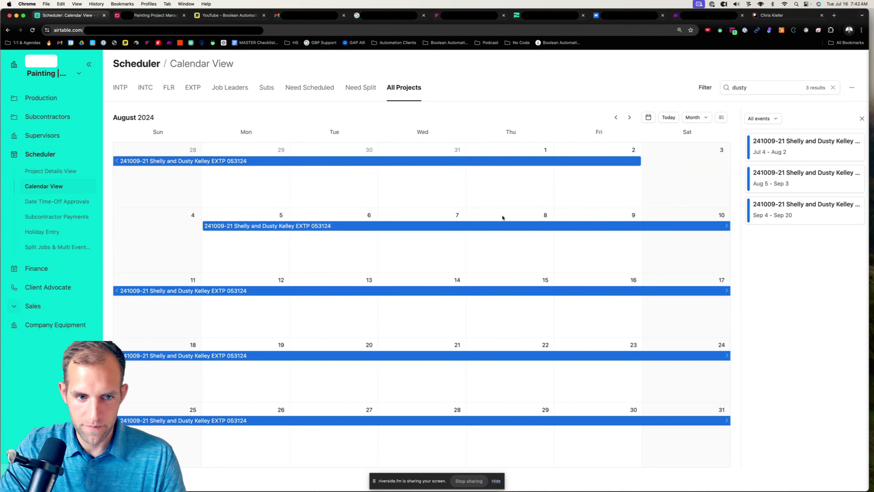
Move the September event back to start on September 1 and shorten it to end on September 11.
click(629, 117)
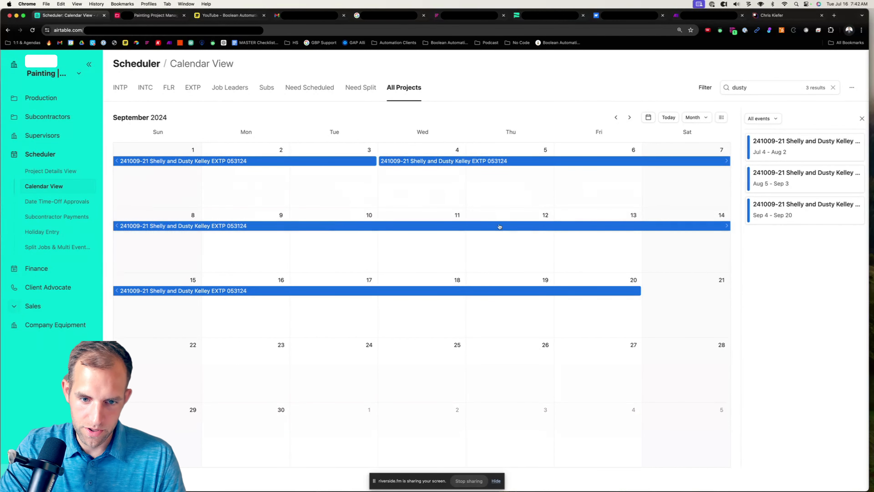
drag(424, 164, 175, 159)
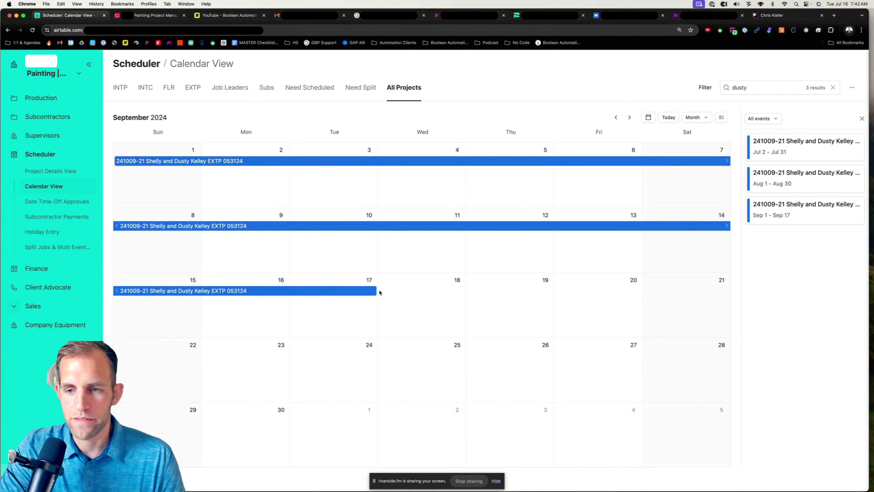
drag(377, 291, 460, 228)
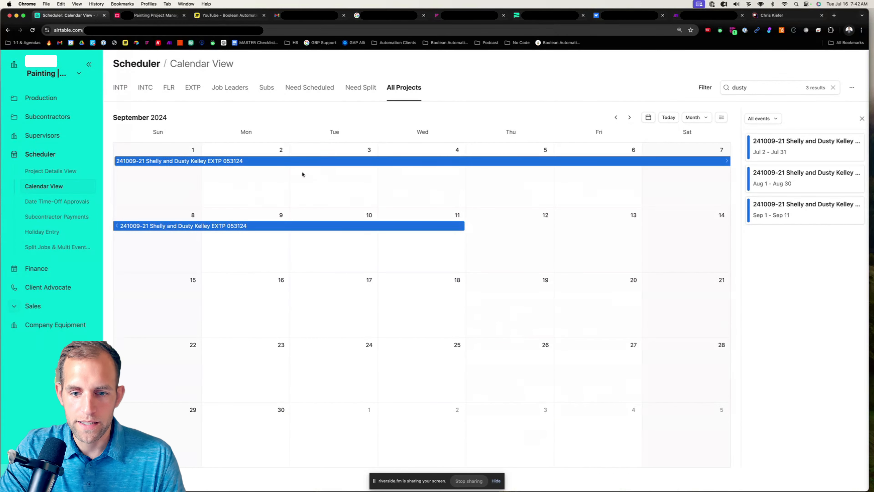
Move the July event on the calendar so it starts on July 17.
click(616, 117)
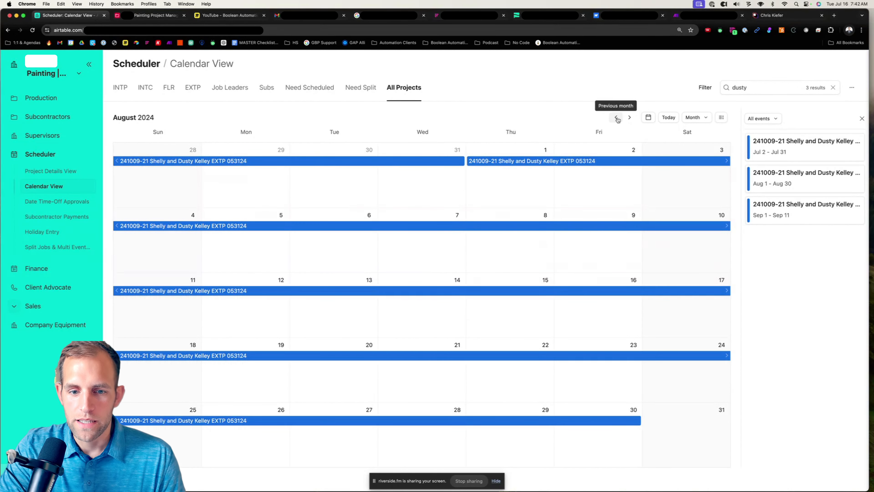
click(616, 117)
drag(371, 162, 442, 289)
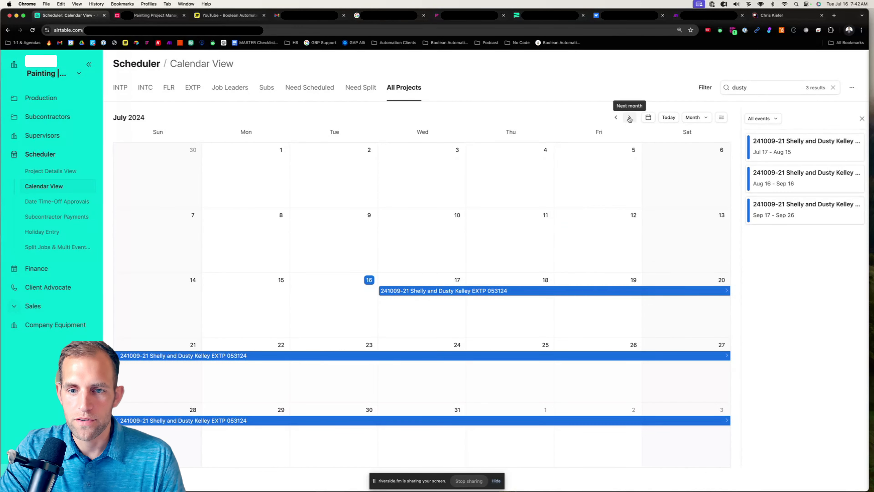
Shorten the first event to end on July 31 and move the second event to start on August 1.
click(629, 117)
drag(551, 291, 465, 169)
drag(587, 292, 538, 161)
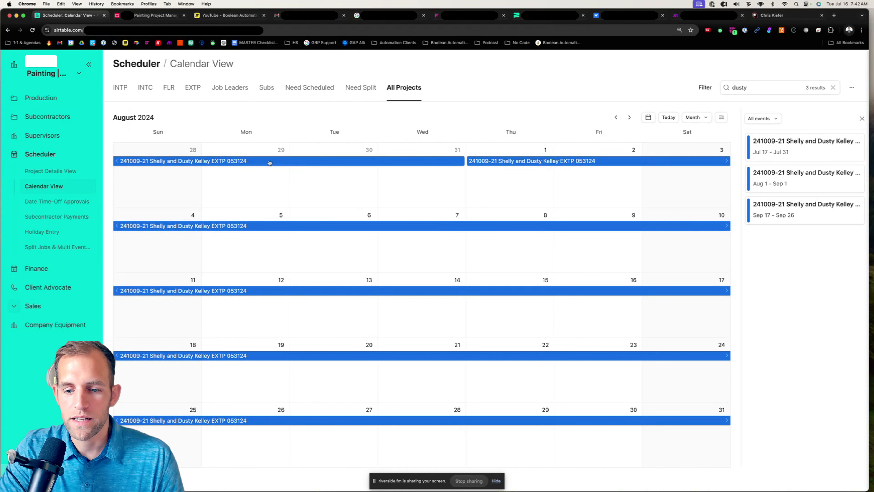
Check the start and end dates of the project's events across July, August and September 2024.
click(617, 118)
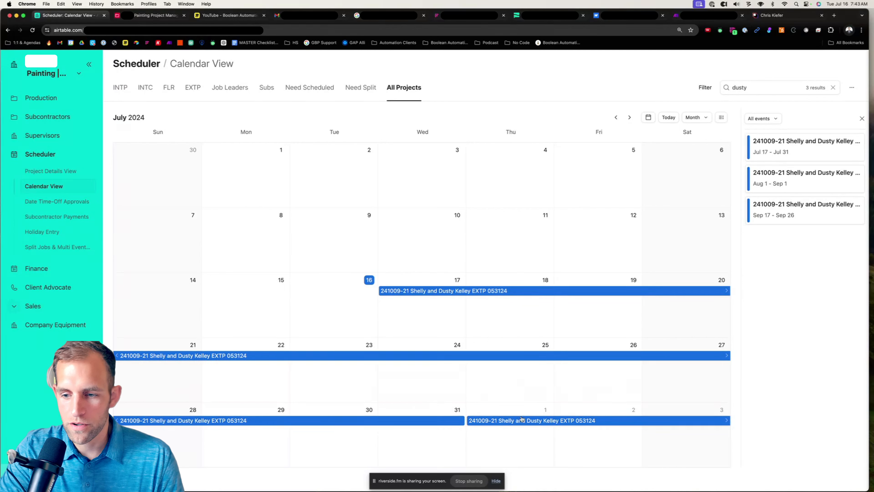
click(630, 117)
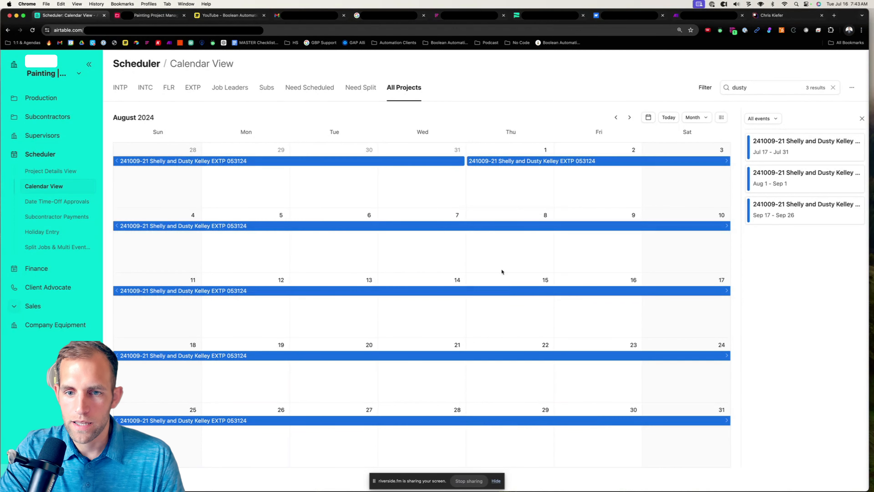
click(686, 421)
click(786, 221)
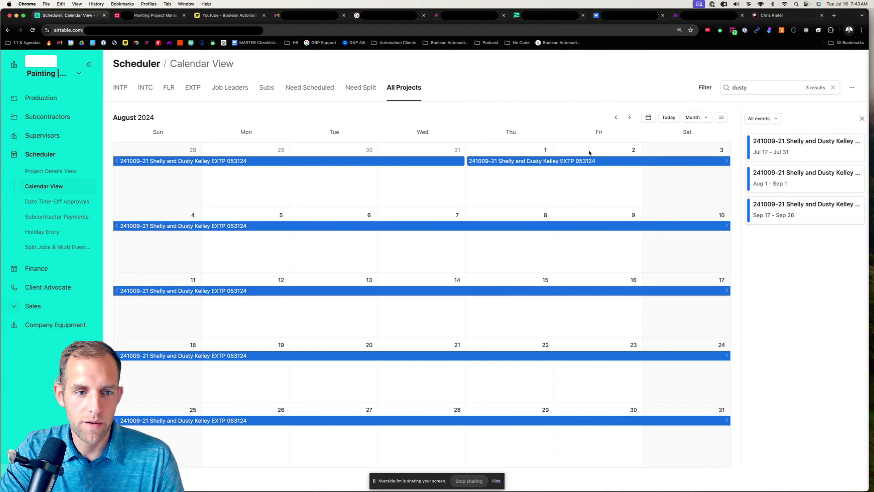
click(629, 118)
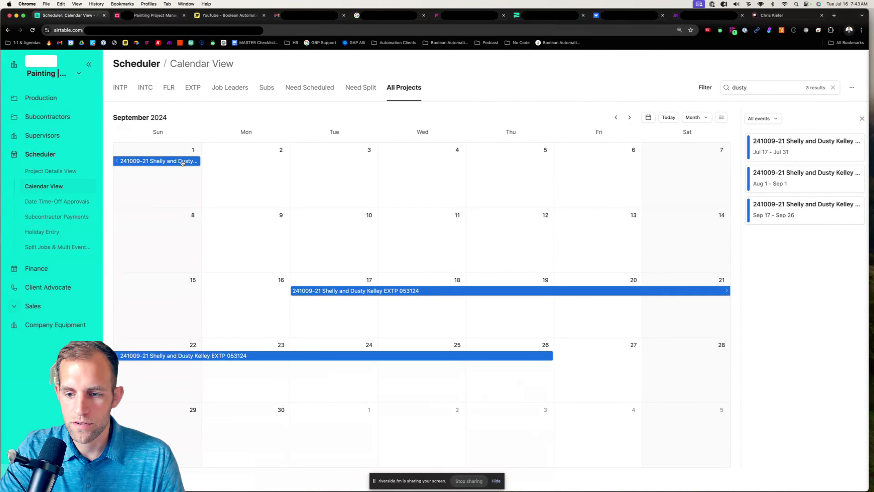
click(616, 117)
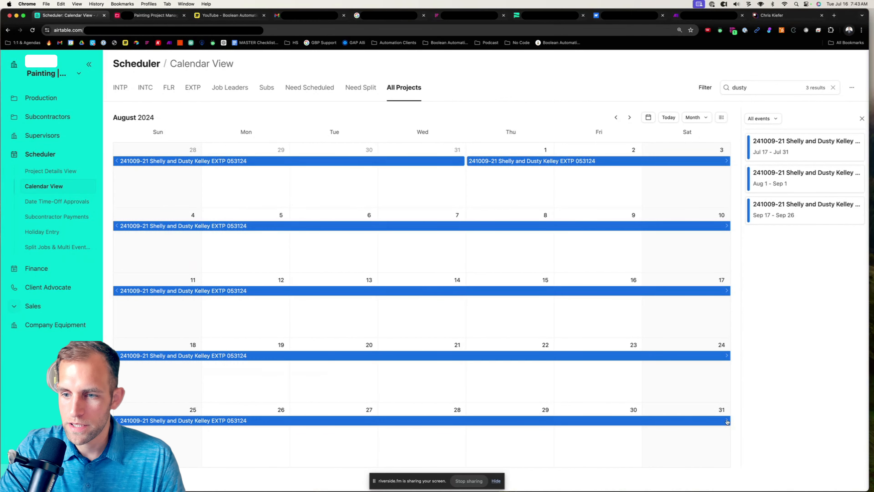
Set the August event's end date to 8/30/2024 in its expanded details and close them.
click(707, 422)
click(775, 222)
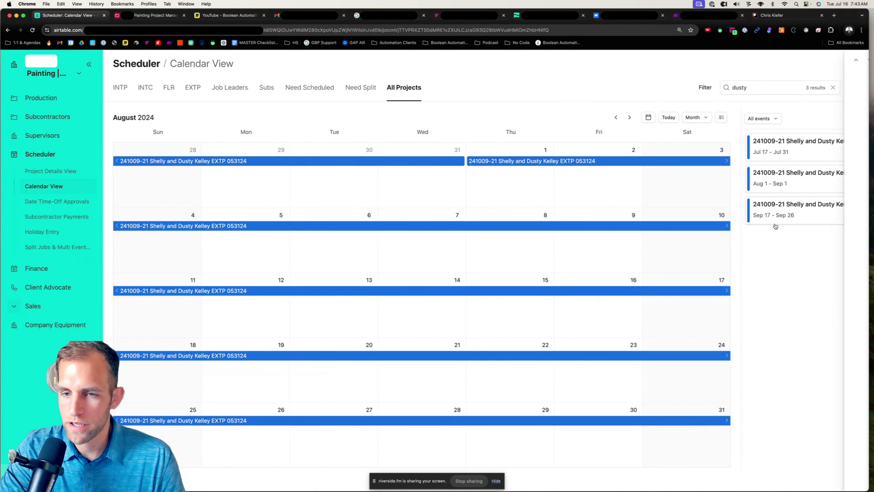
click(815, 271)
click(718, 324)
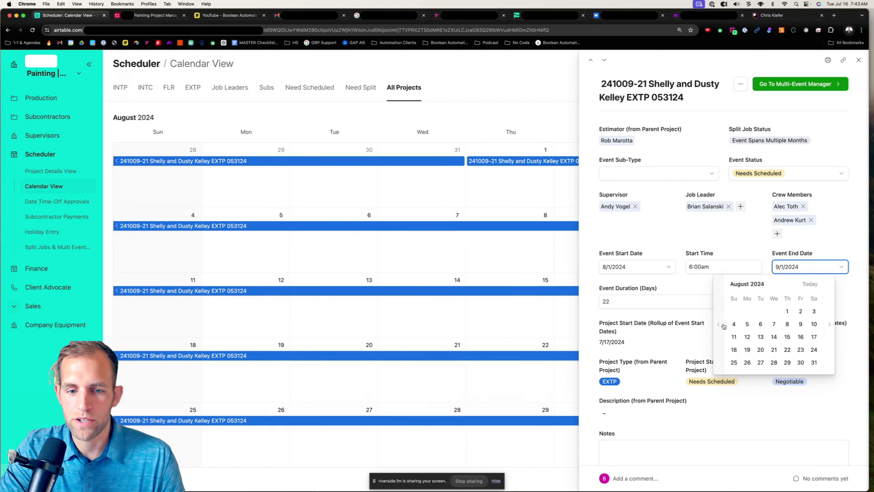
click(801, 363)
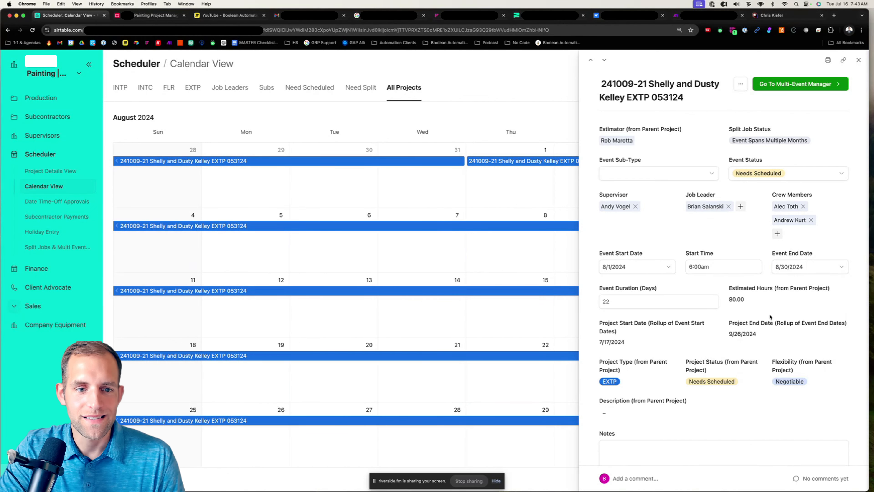
click(859, 60)
Move the September event on the calendar so it starts on September 2.
click(629, 117)
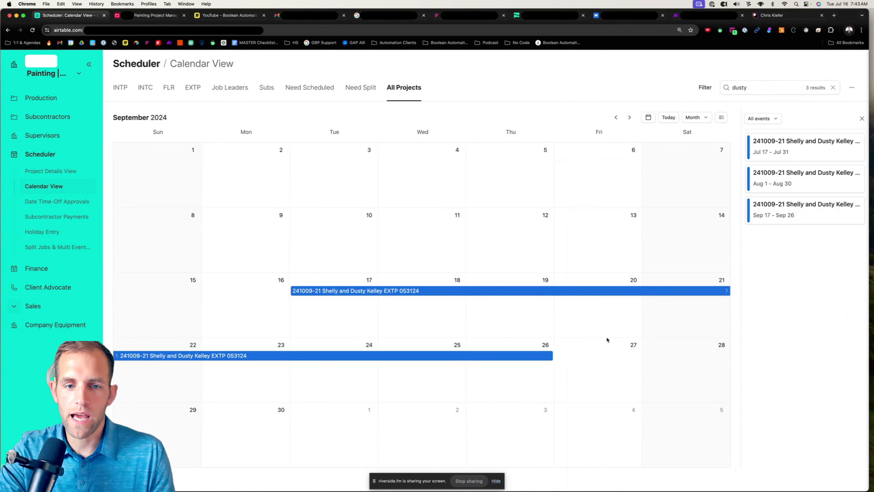
drag(324, 291, 259, 177)
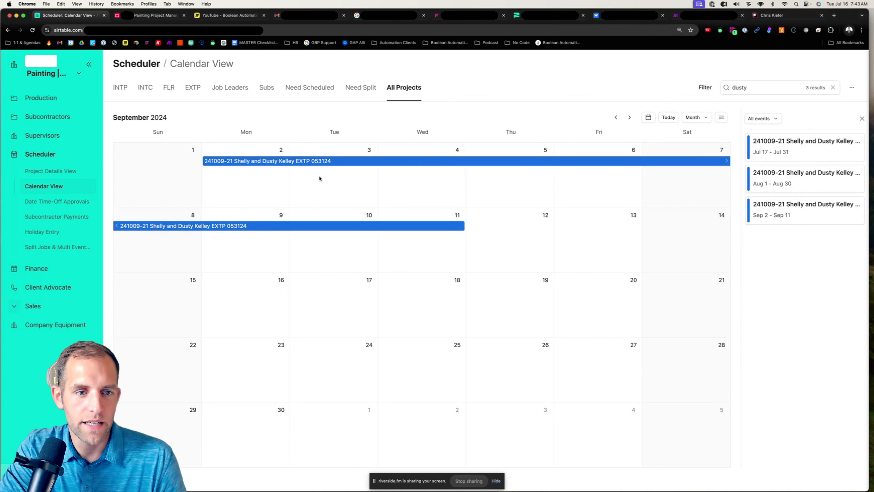
In the Split Jobs view, find the client's EXTP 053124 project among those with Correct multi-event status and highlight its total amount.
click(67, 247)
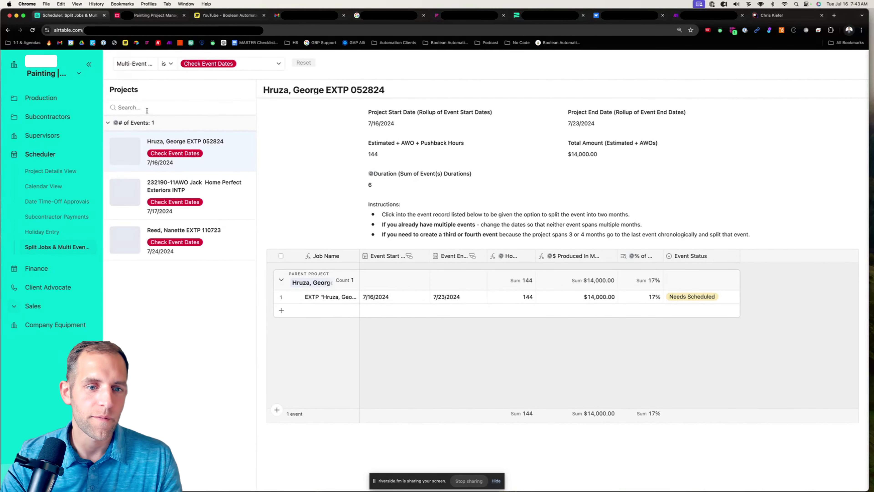
click(229, 64)
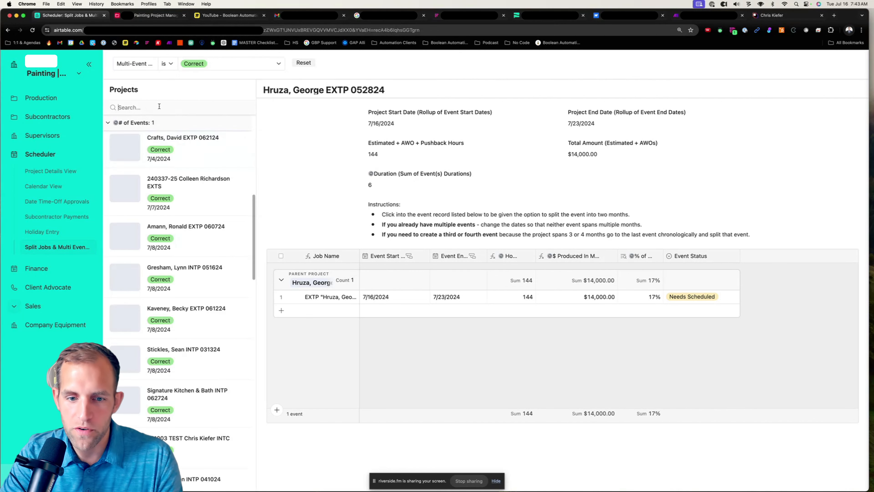
click(190, 109)
text(du)
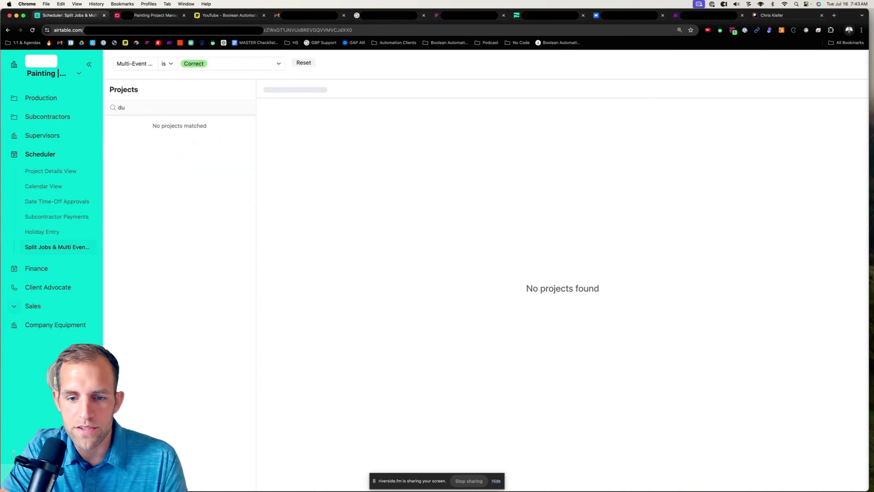
text(dssty)
click(211, 154)
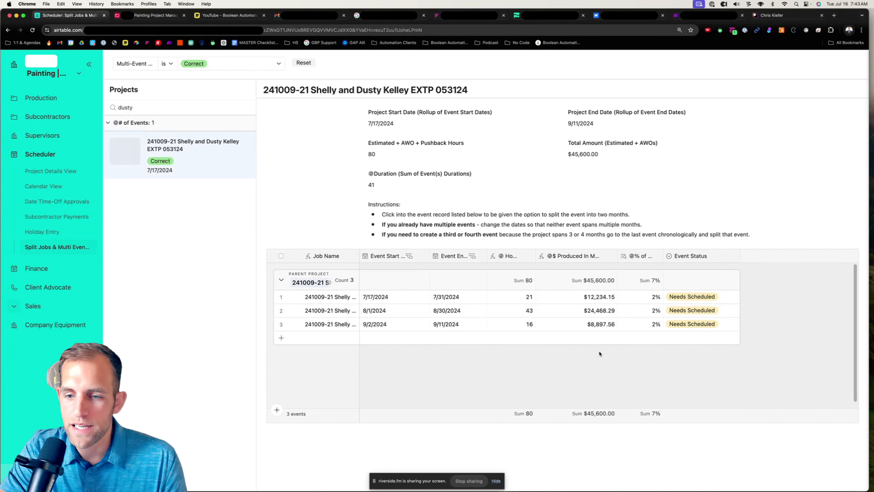
drag(599, 154, 568, 154)
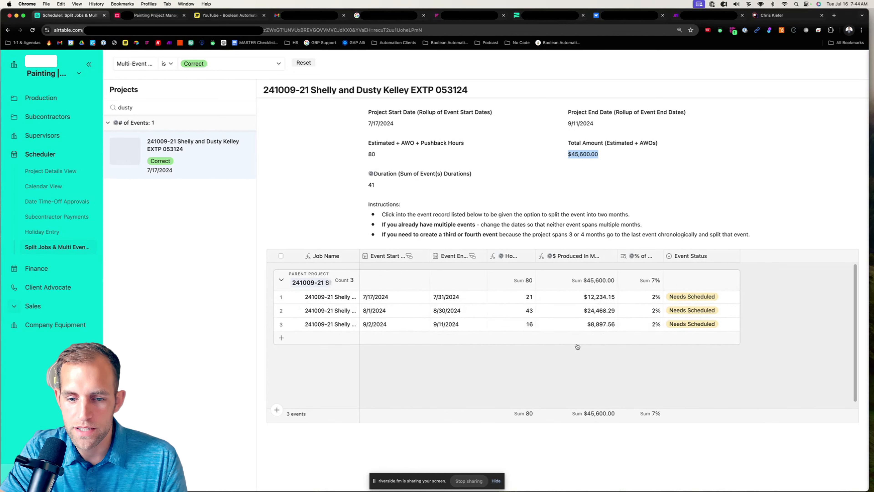
Set the July event's start date to 7/29/2024 and the September event's start date to 9/1/2024.
double_click(386, 297)
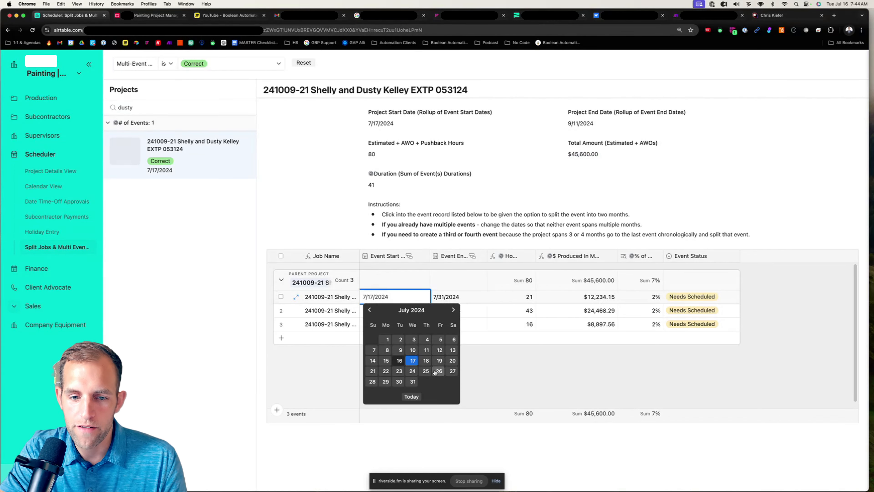
click(386, 381)
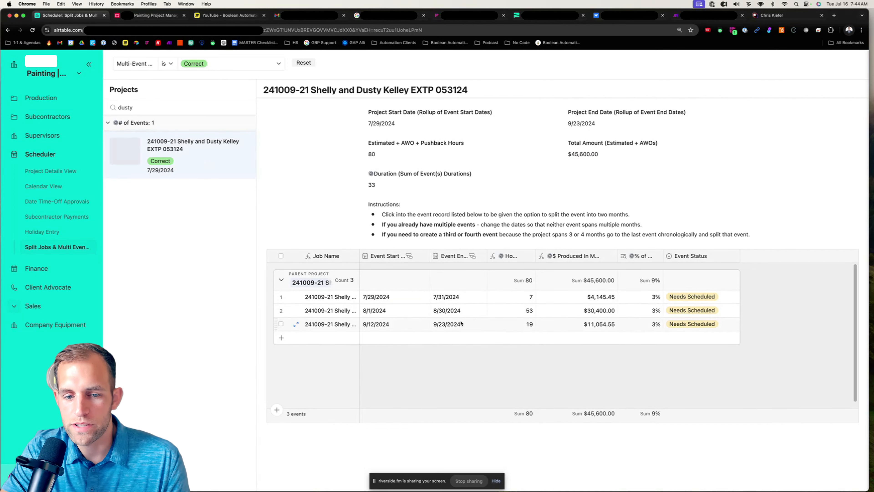
click(388, 324)
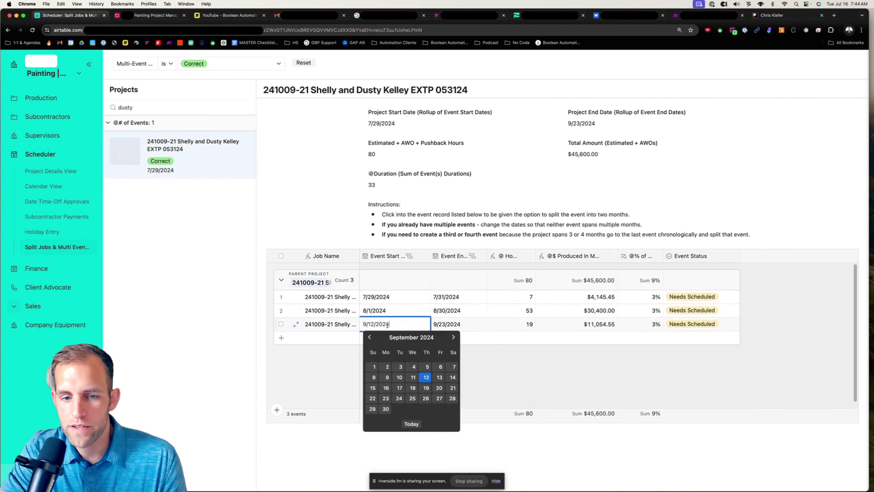
click(373, 367)
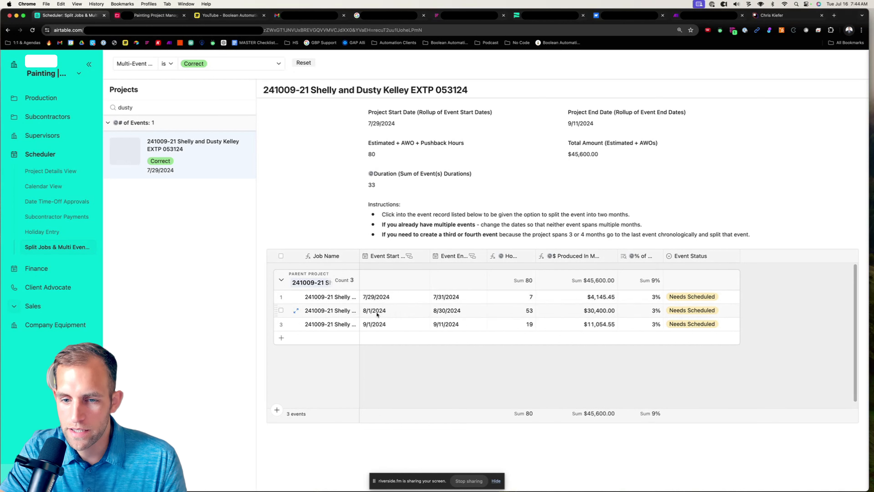
Check the July event's produced amount and set the September event's end date to 9/4/2024.
click(597, 298)
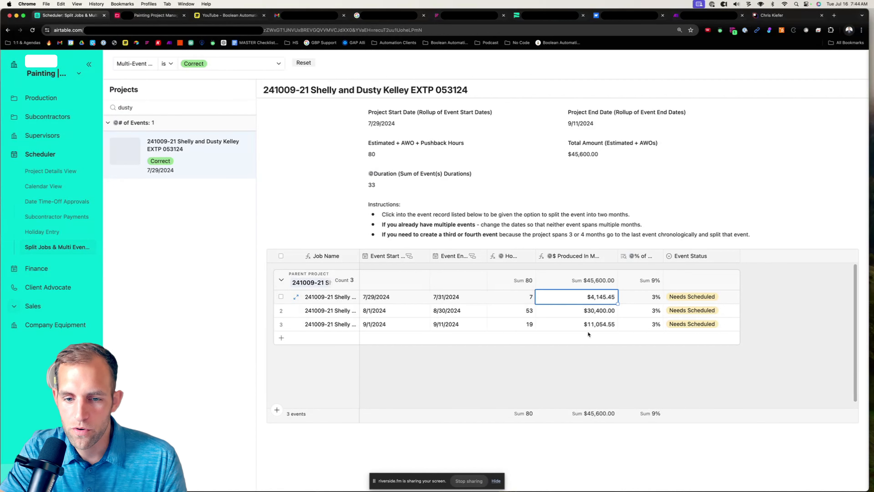
click(459, 327)
click(457, 325)
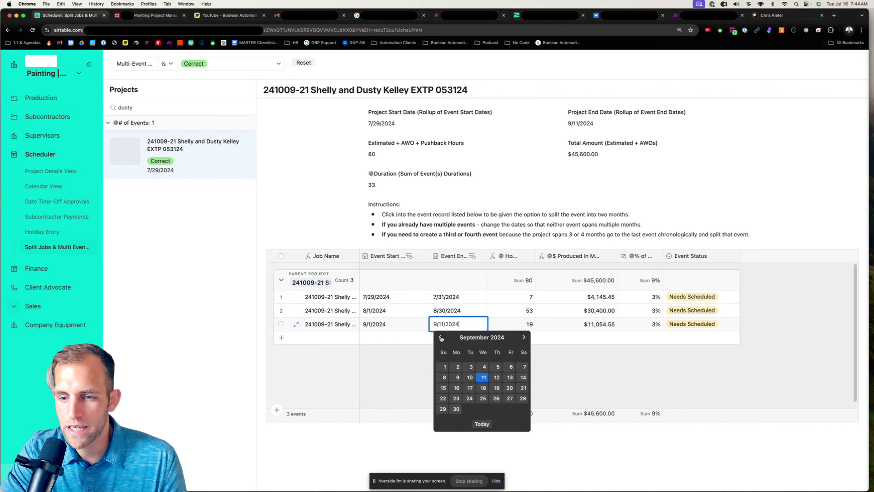
click(482, 367)
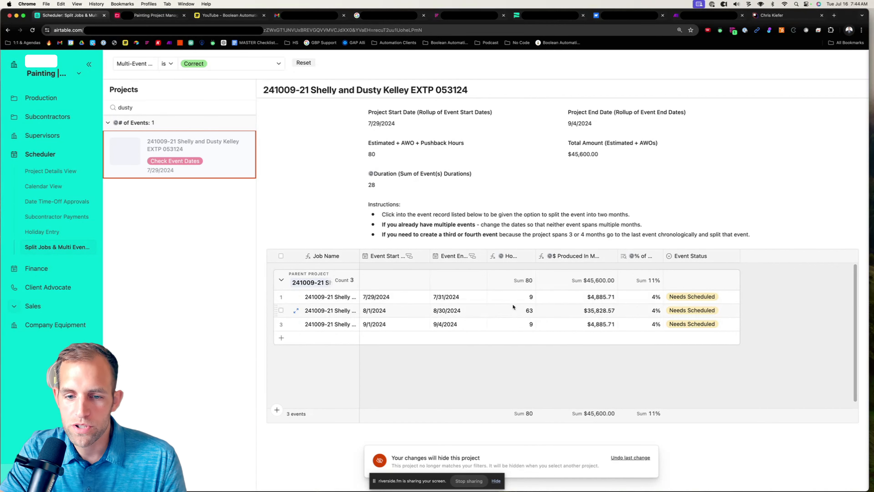
Set the August event's end date to 8/15/2024 and the September event's end date to 9/12/2024.
double_click(453, 316)
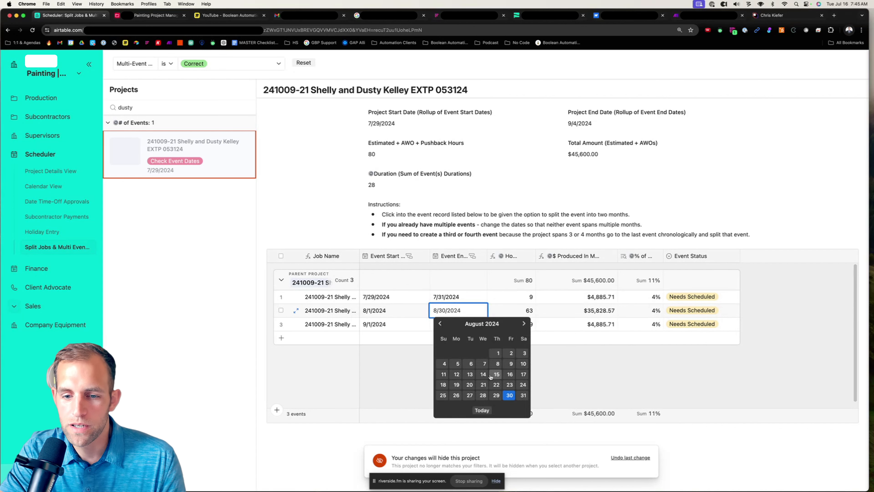
click(495, 375)
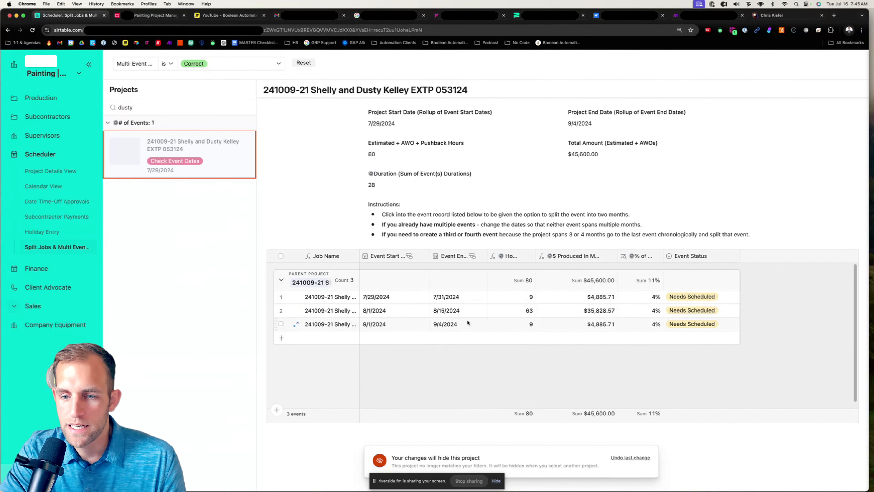
double_click(444, 325)
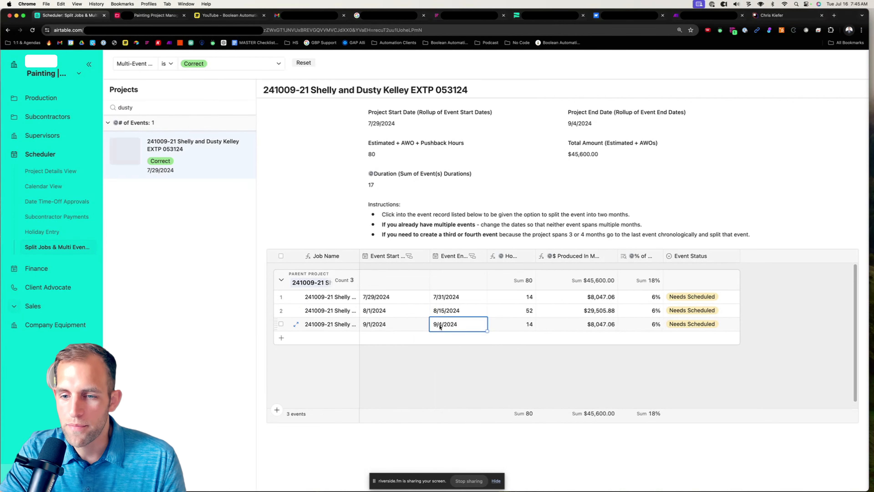
click(495, 377)
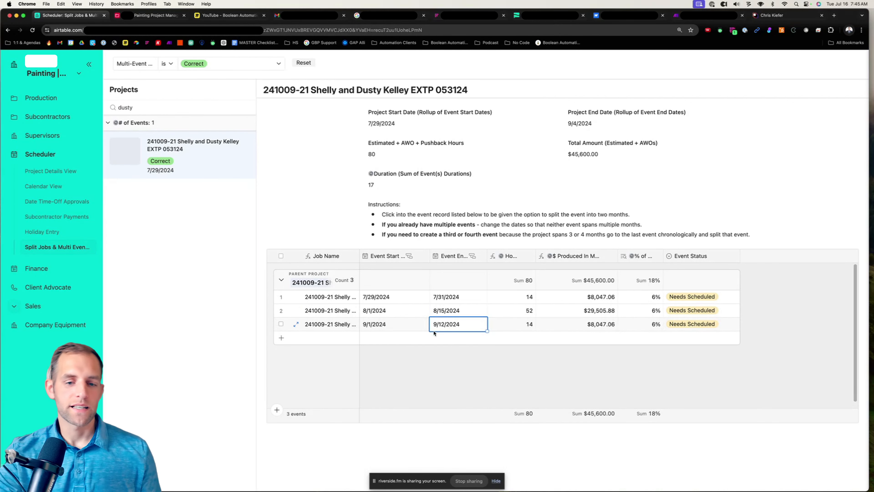